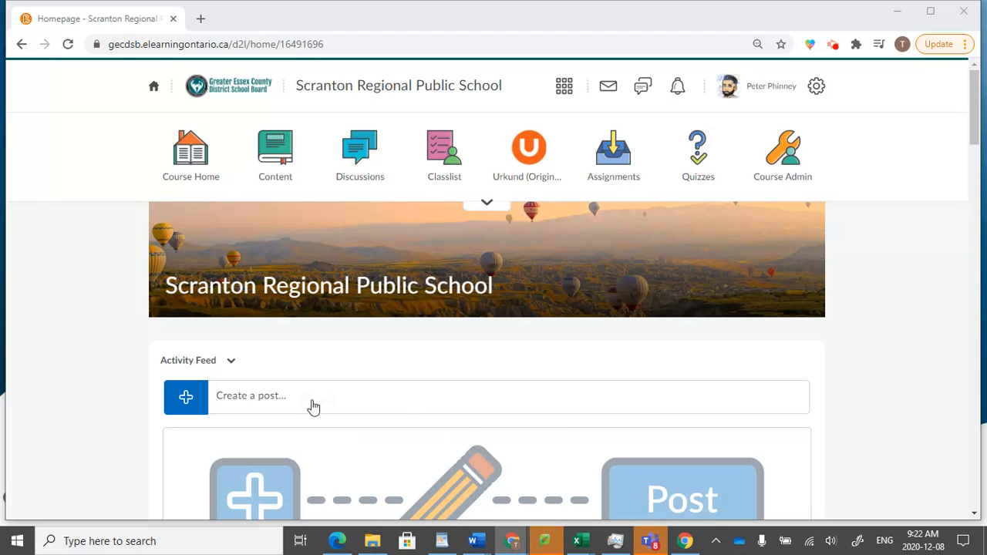
# - Look over the course homepage, examining the Activity Feed, Announcements and Meet the Teacher widgets
pyautogui.scroll(-6, 239, 358)
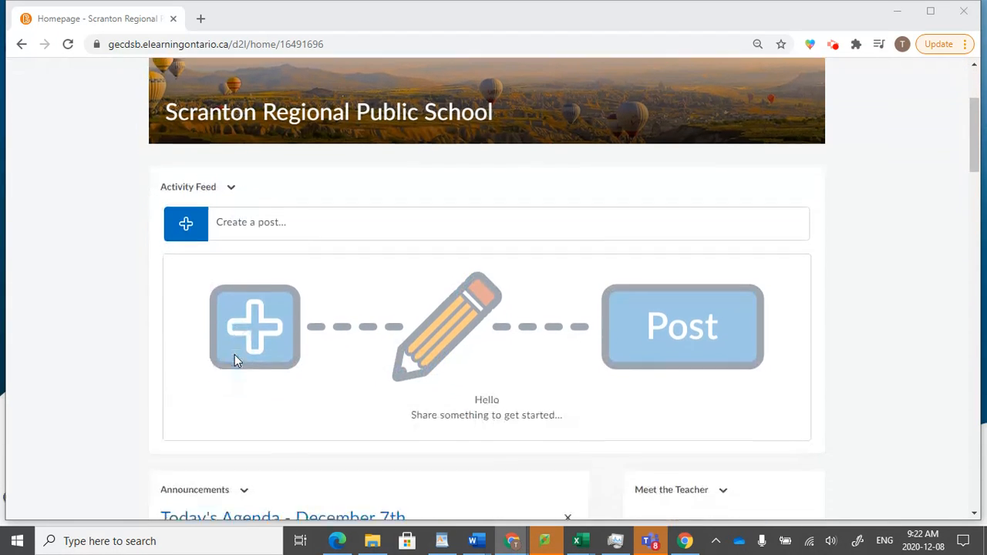
pyautogui.scroll(-4, 802, 478)
pyautogui.scroll(6, 778, 453)
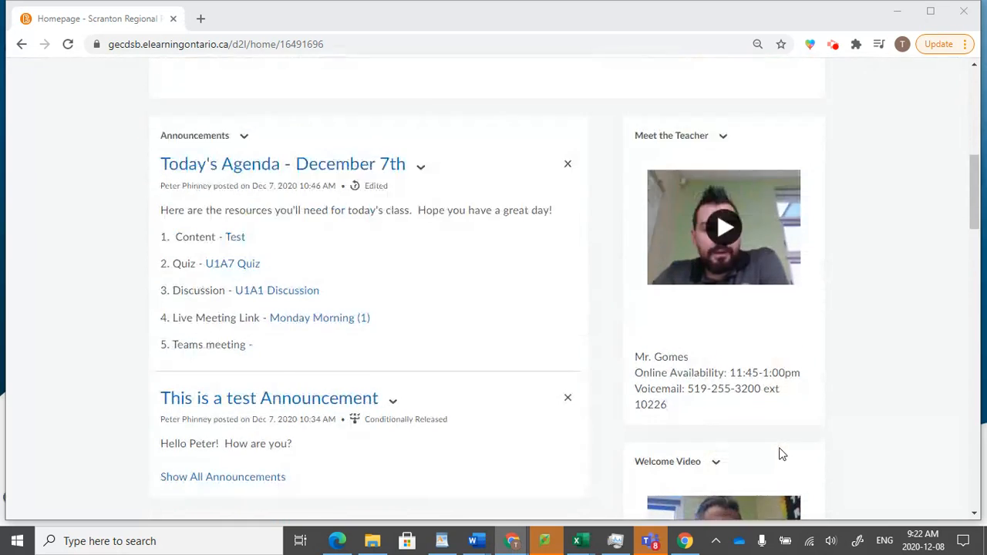
pyautogui.scroll(2, 779, 451)
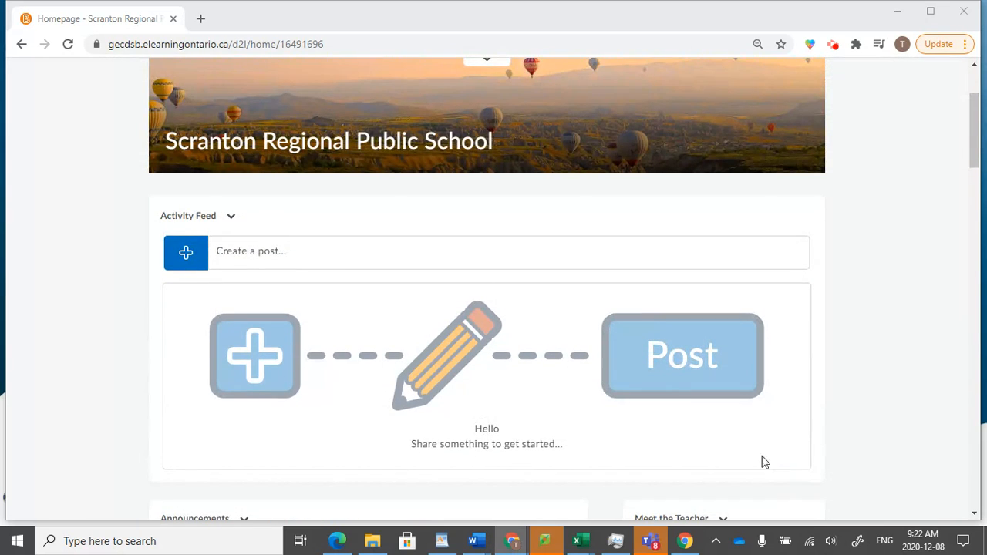
pyautogui.scroll(-5, 566, 393)
pyautogui.scroll(1, 342, 130)
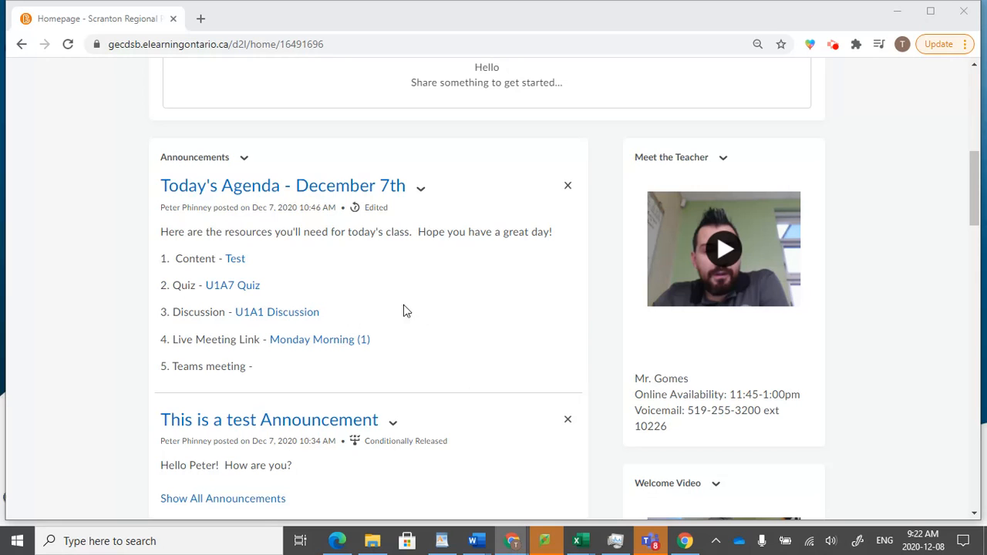
pyautogui.scroll(2, 403, 311)
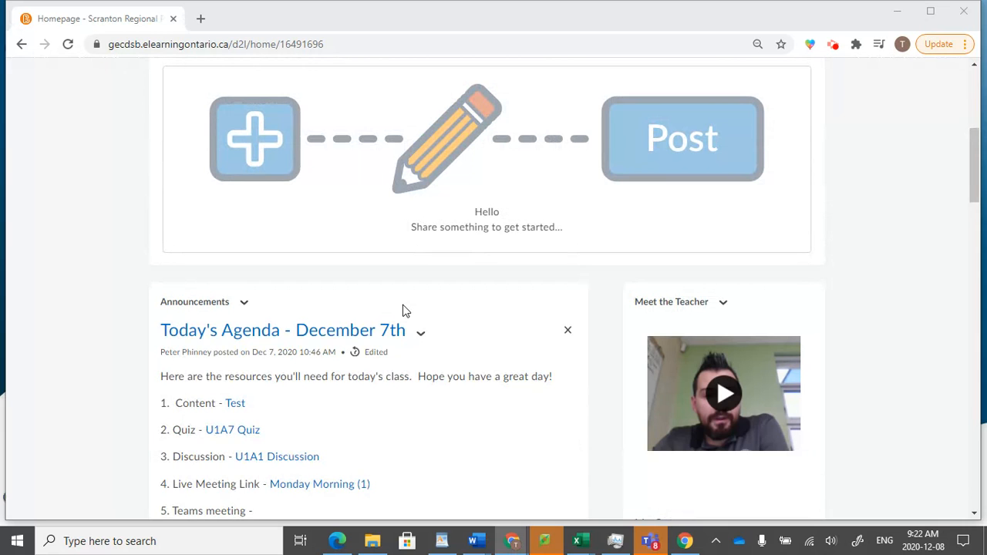
pyautogui.scroll(2, 402, 311)
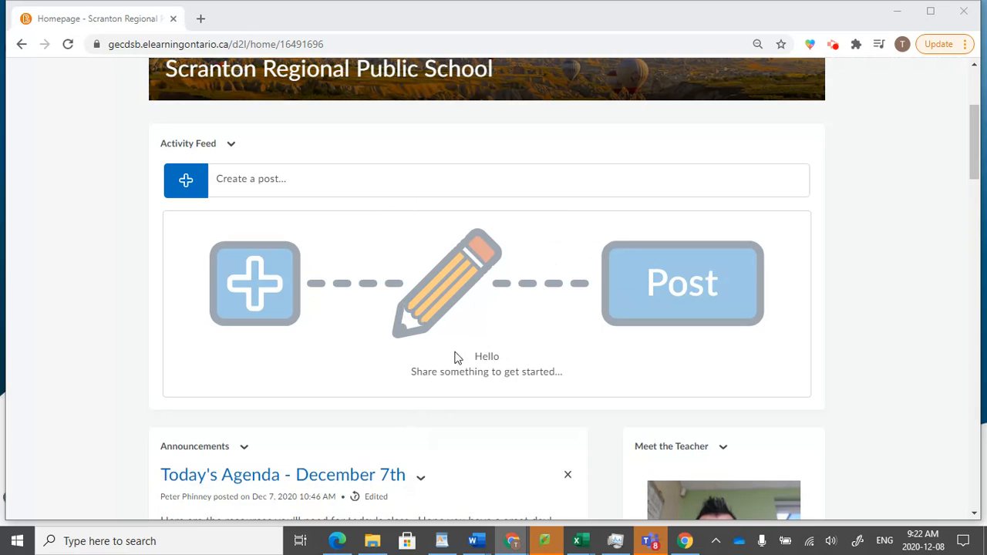
pyautogui.scroll(-2, 674, 407)
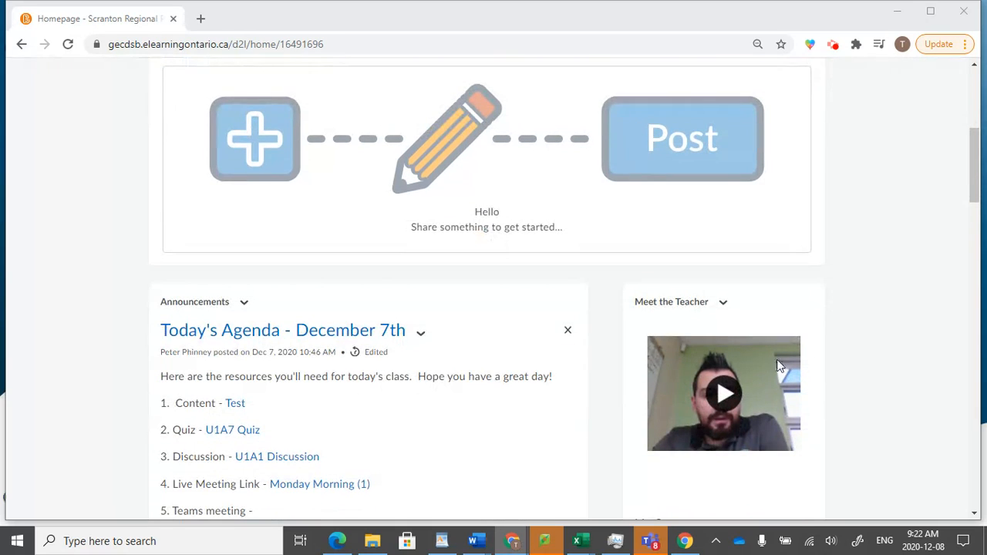
pyautogui.scroll(2, 730, 438)
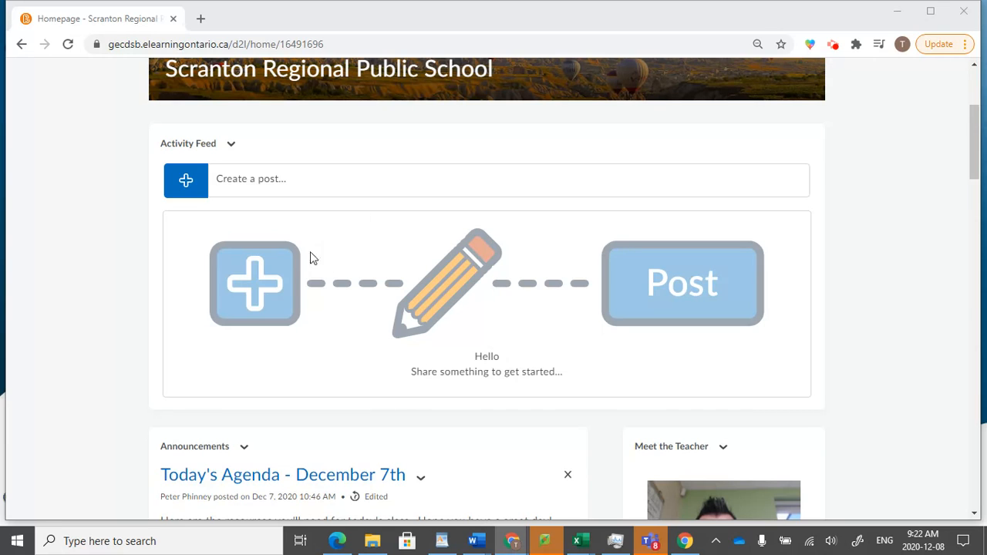
pyautogui.scroll(1, 333, 313)
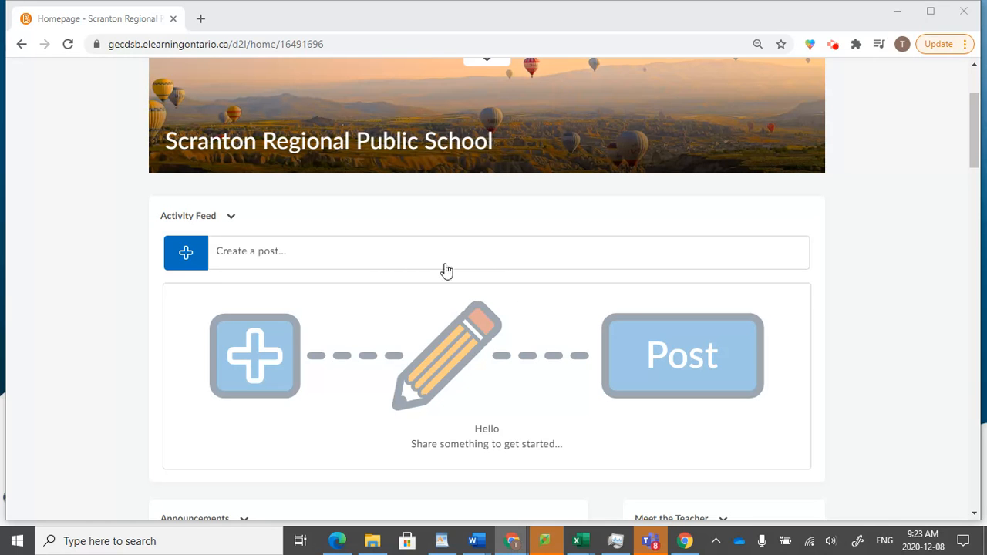
pyautogui.scroll(-5, 428, 283)
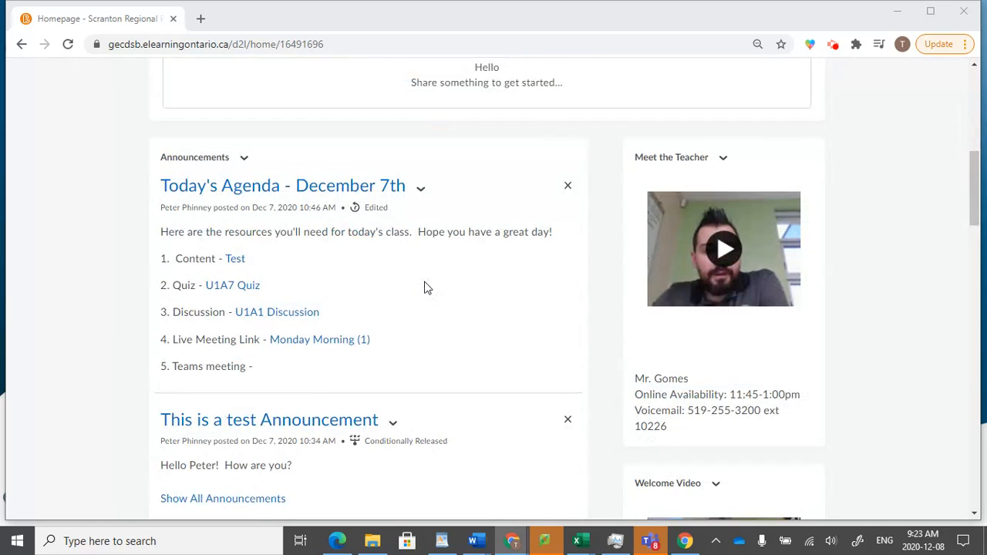
pyautogui.scroll(5, 415, 301)
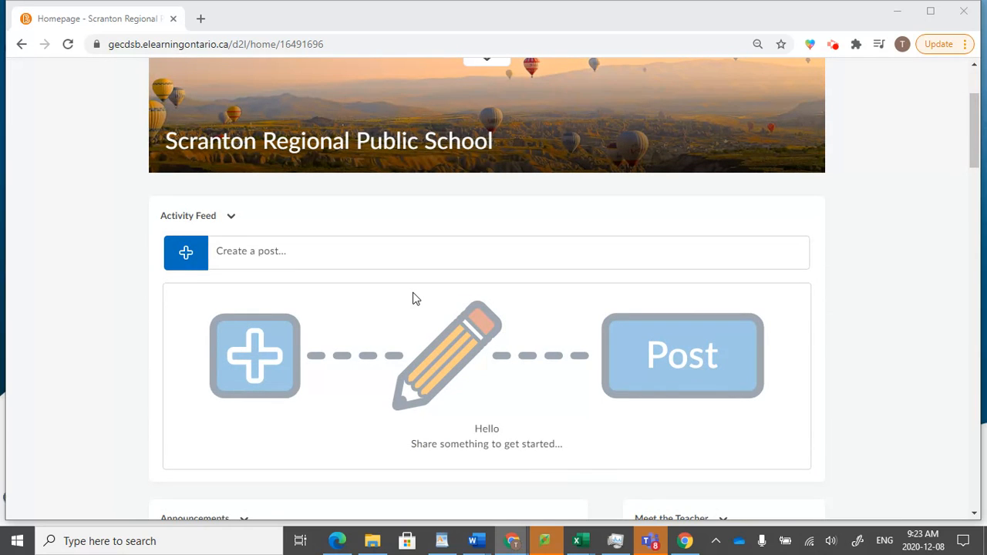
# - Start a new Activity Feed post, compare the Message and Assignment forms, and return to the Message form
pyautogui.click(185, 255)
pyautogui.scroll(-1, 298, 369)
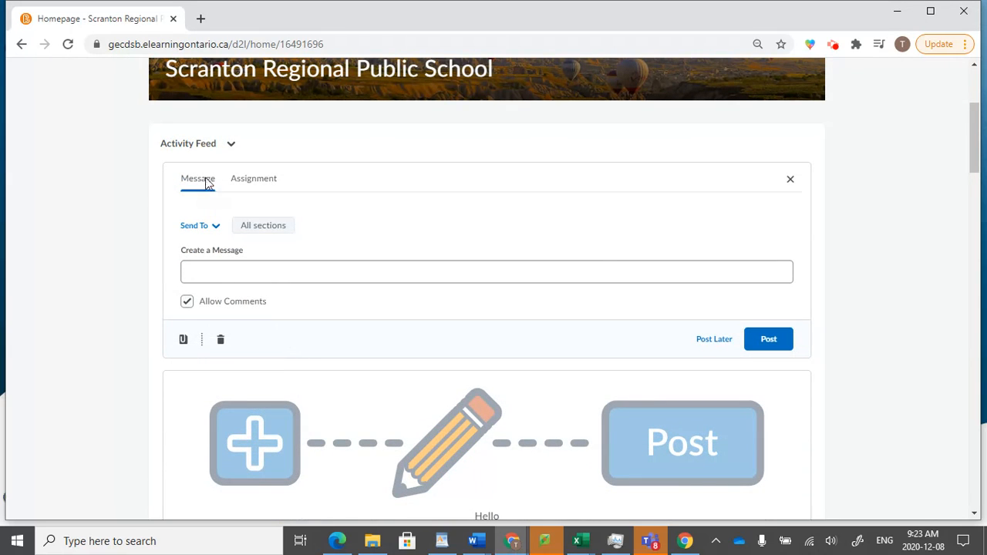
pyautogui.click(250, 183)
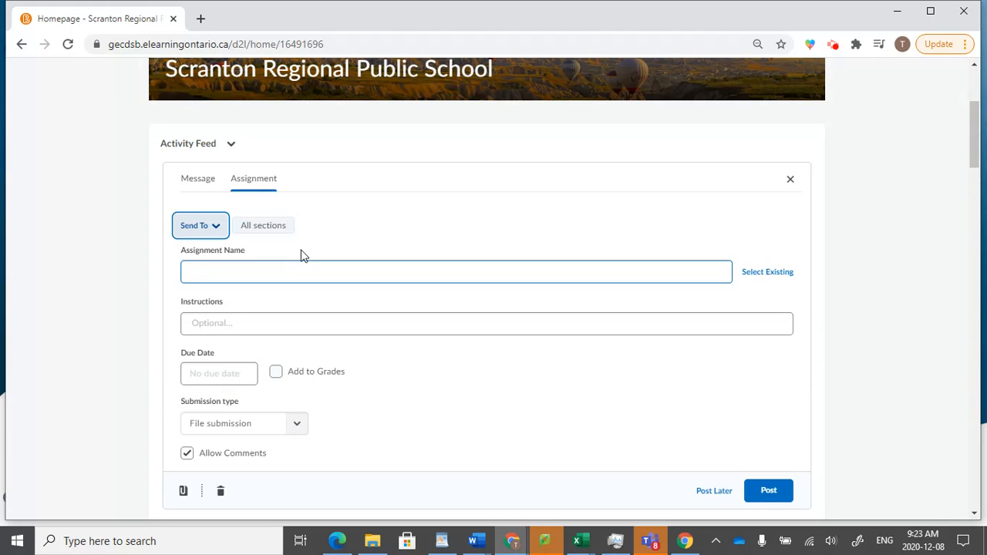
pyautogui.click(205, 181)
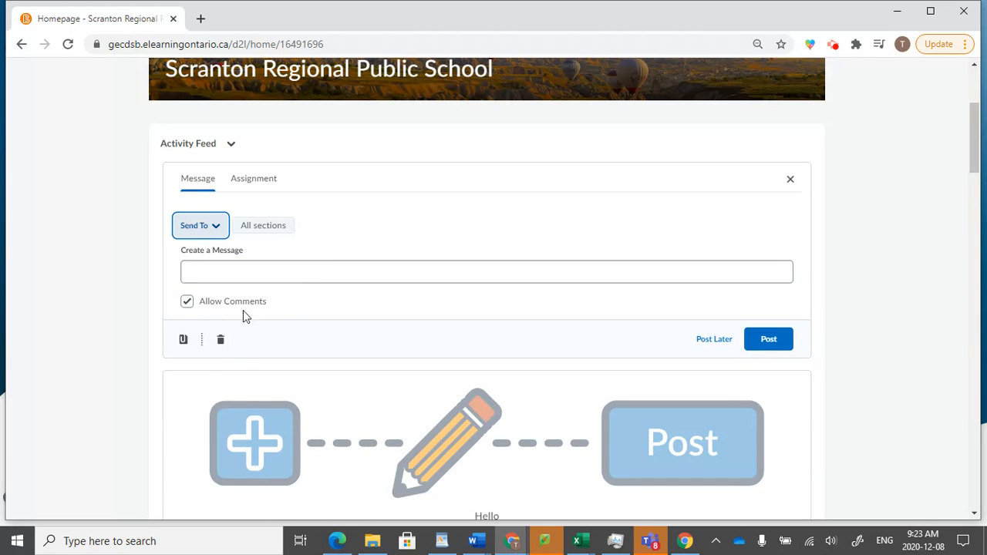
pyautogui.click(256, 189)
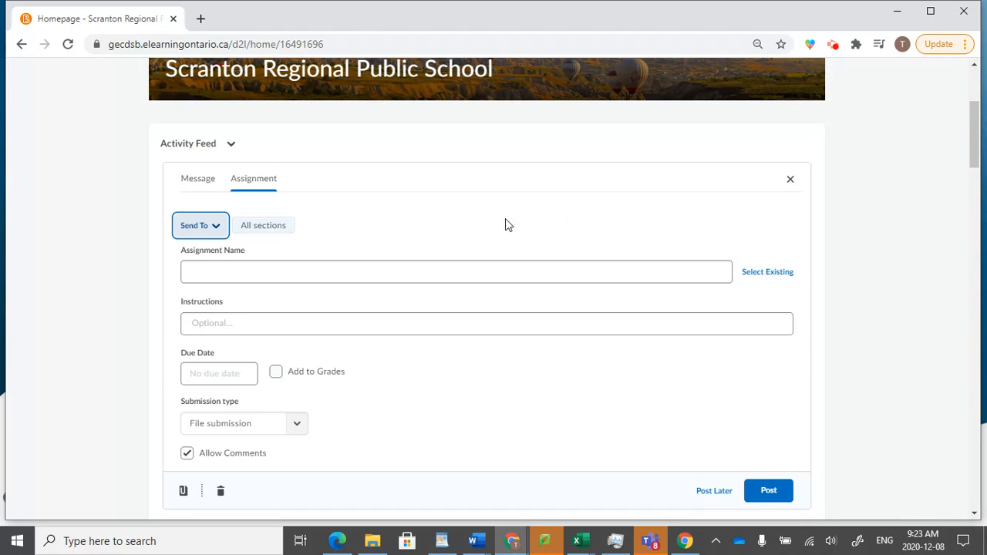
pyautogui.scroll(-1, 505, 223)
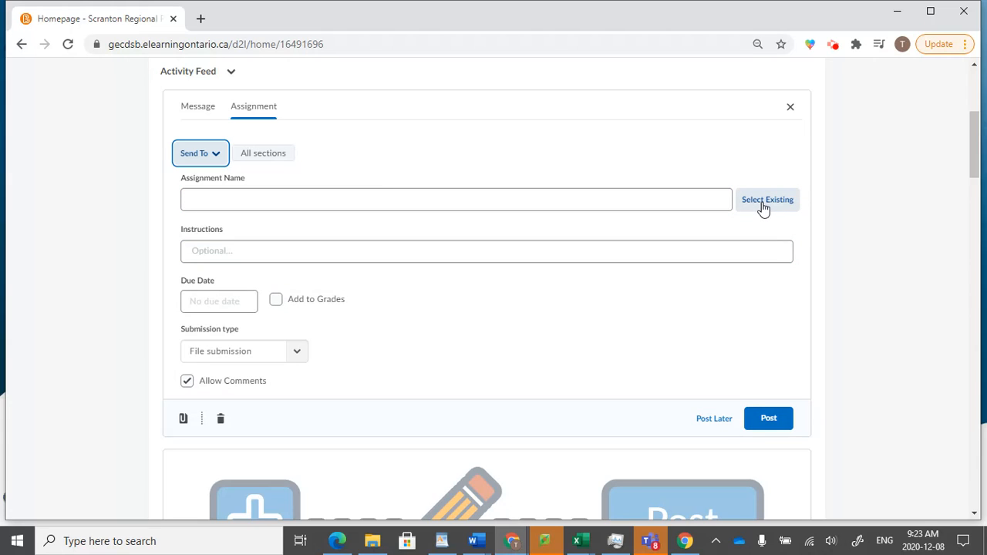
pyautogui.click(214, 116)
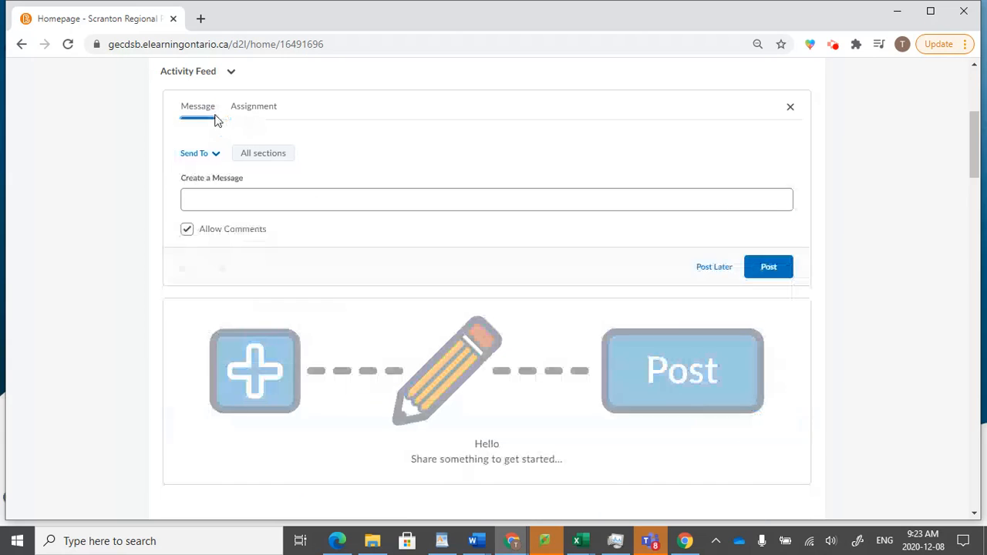
# - Try disabling comments and sending the message only to Section 1, restoring Allow Comments and All sections
pyautogui.click(188, 231)
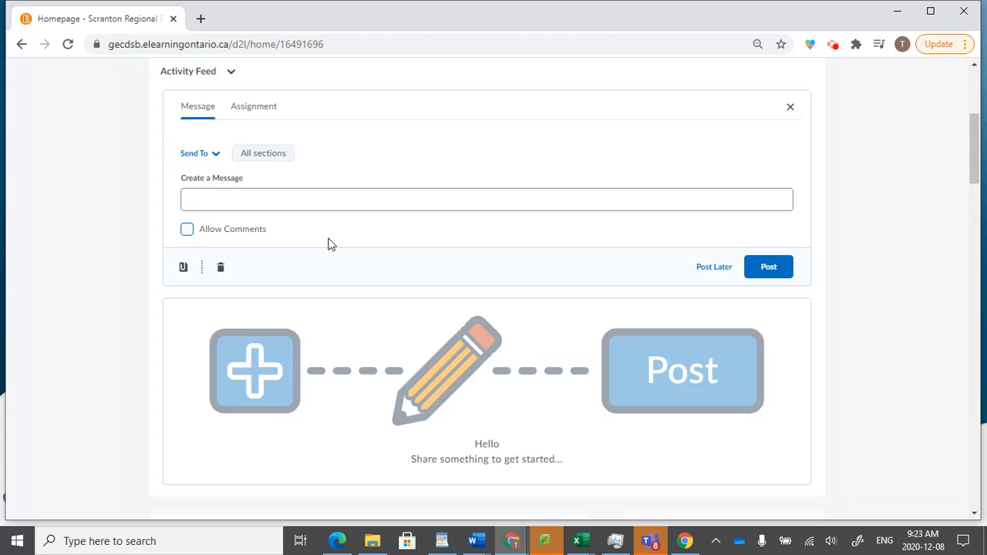
pyautogui.click(188, 230)
pyautogui.click(266, 156)
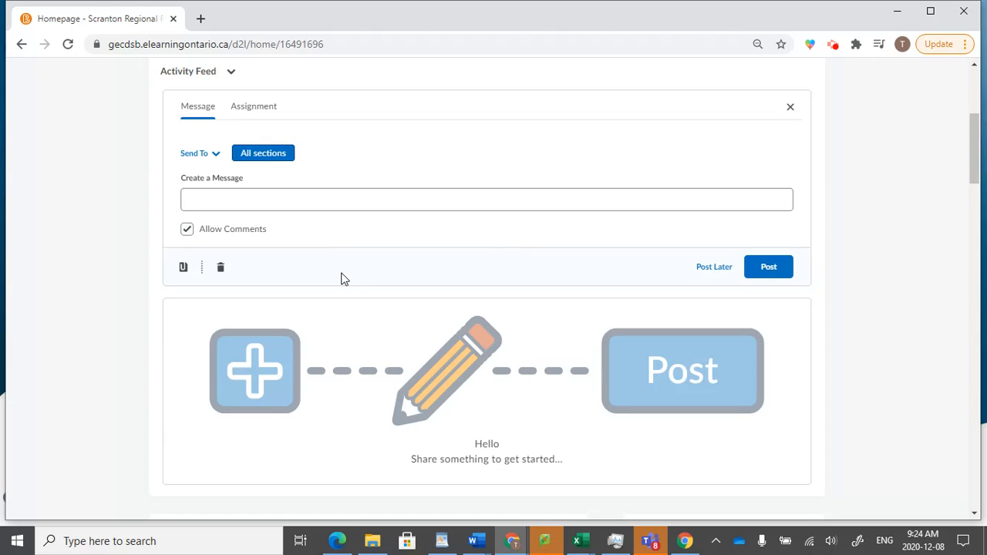
pyautogui.click(217, 155)
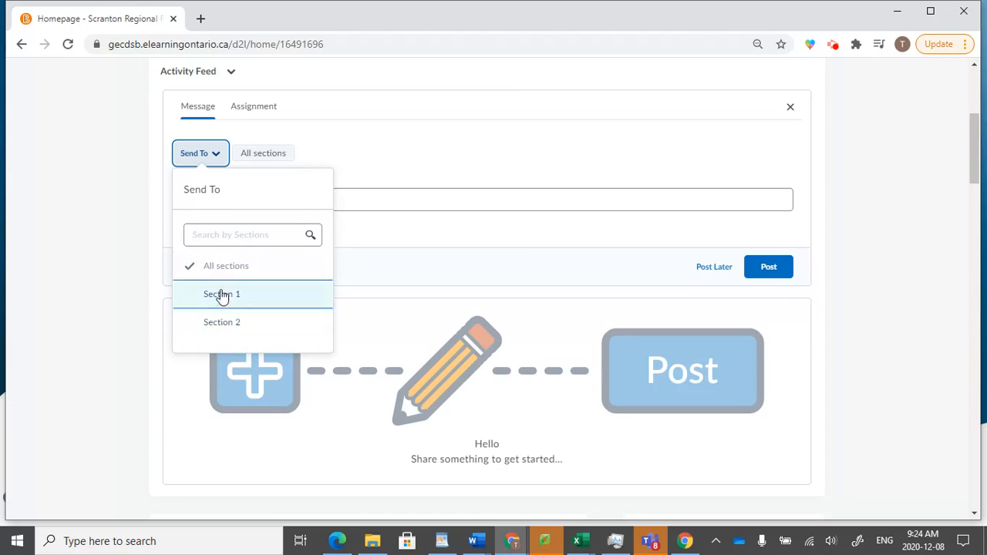
pyautogui.click(393, 150)
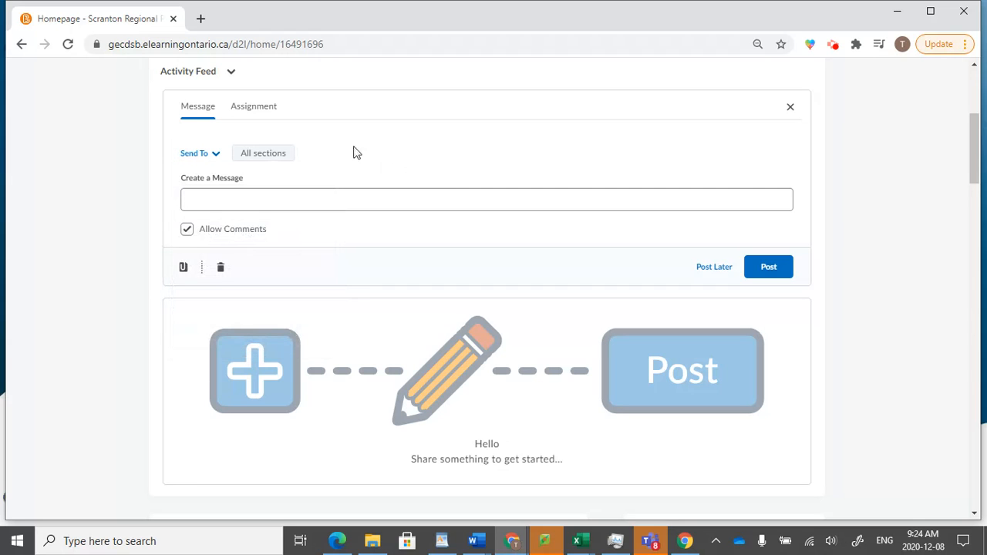
pyautogui.click(223, 157)
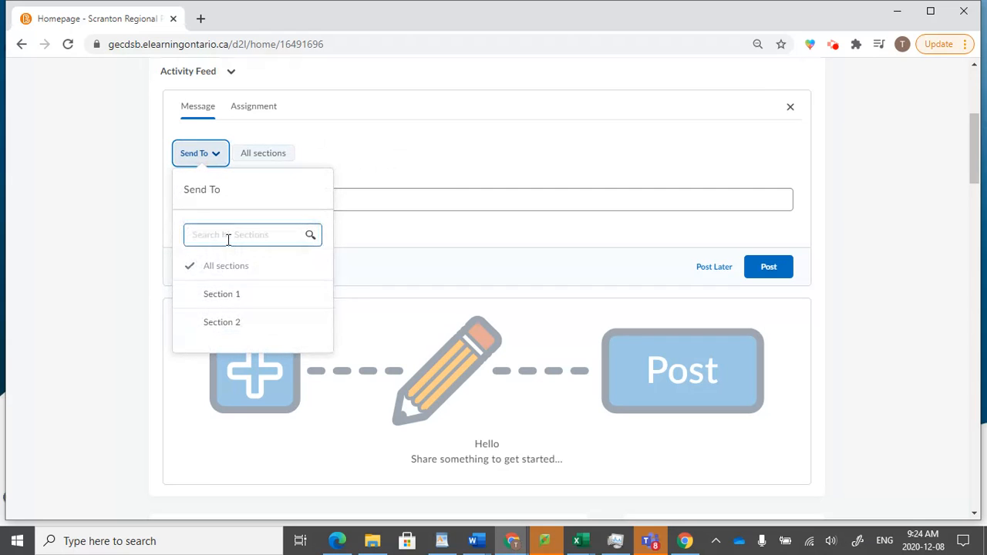
pyautogui.click(233, 293)
pyautogui.click(282, 154)
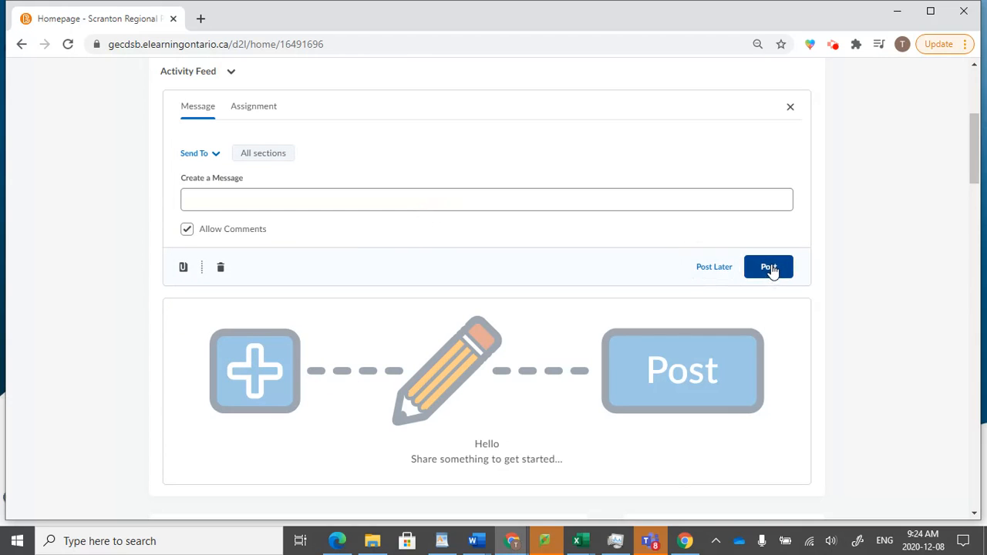
# - View the message's Post Later date and time options and close them without scheduling
pyautogui.click(690, 272)
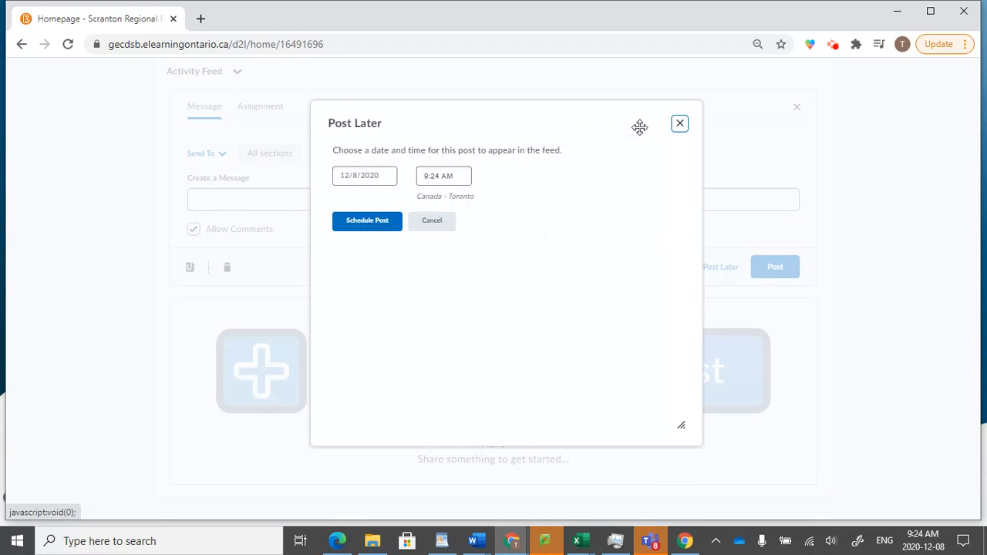
pyautogui.click(680, 126)
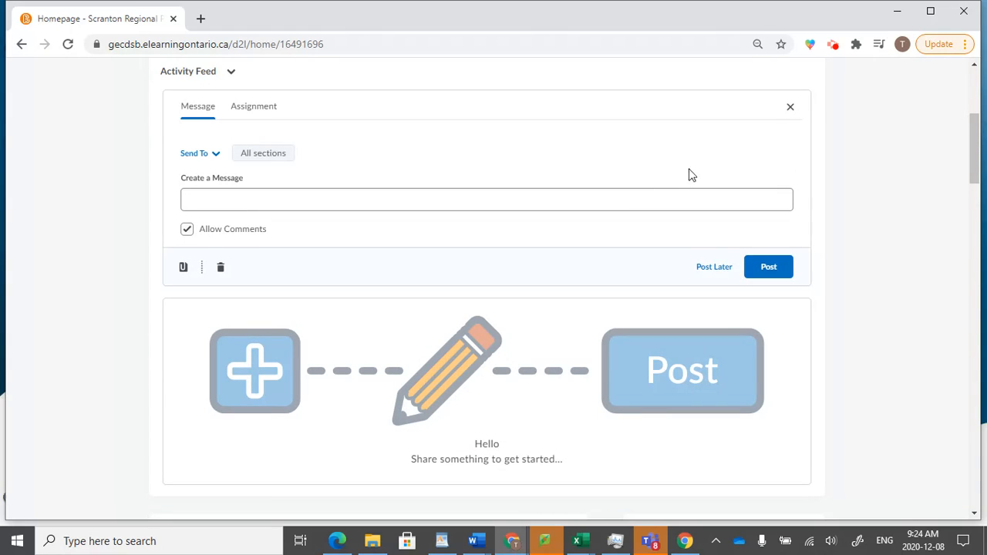
# - Show the message's attachment options, view the Add a Video dialog, and close it without adding a URL
pyautogui.click(180, 276)
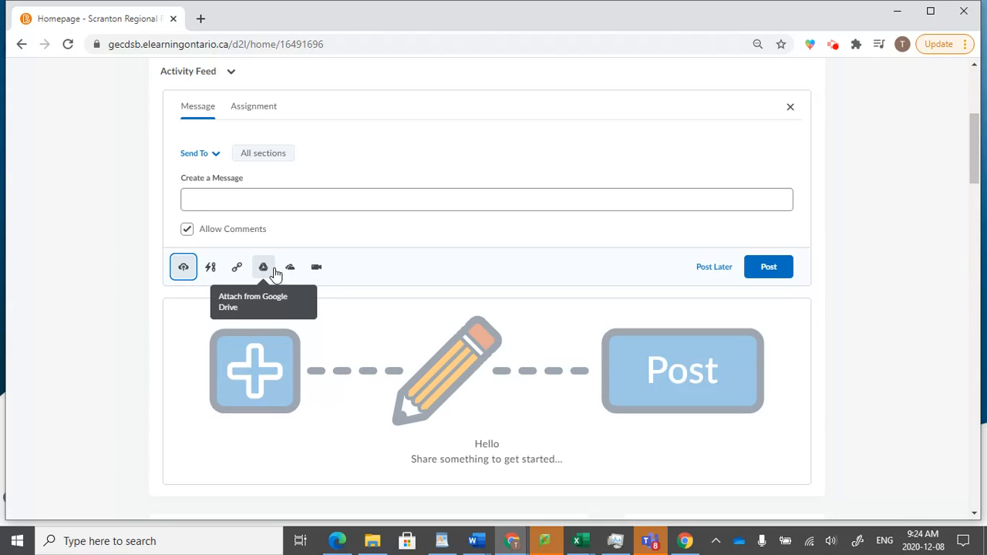
pyautogui.click(314, 268)
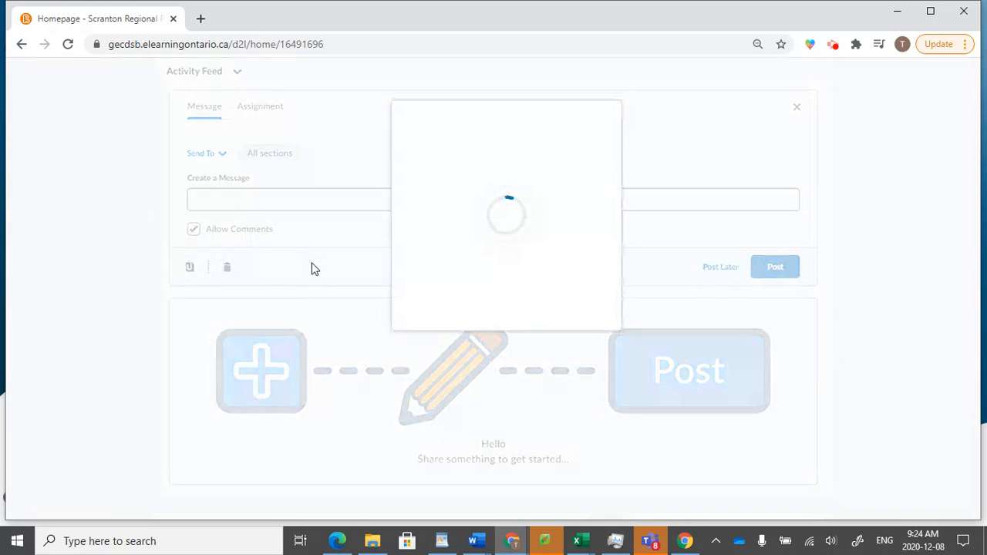
pyautogui.click(407, 154)
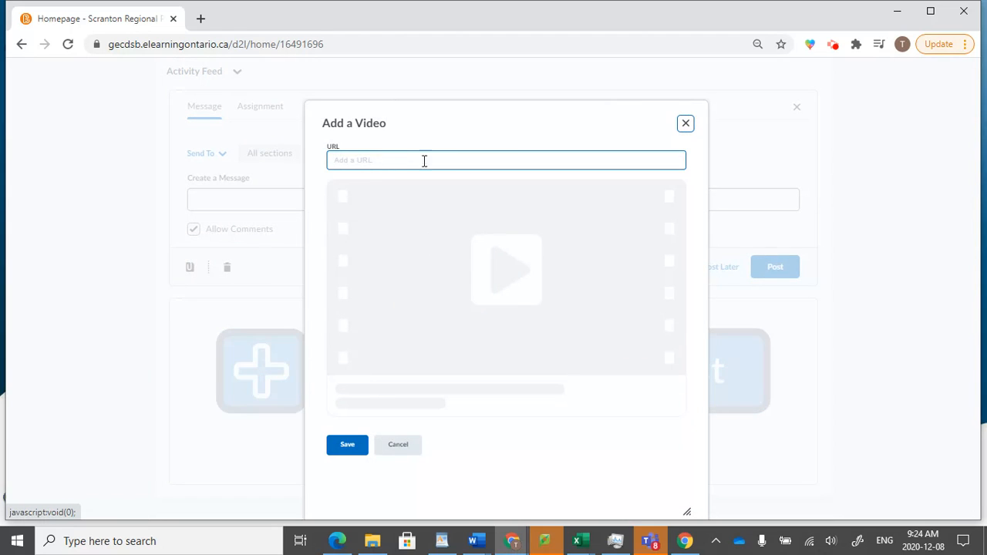
pyautogui.click(684, 124)
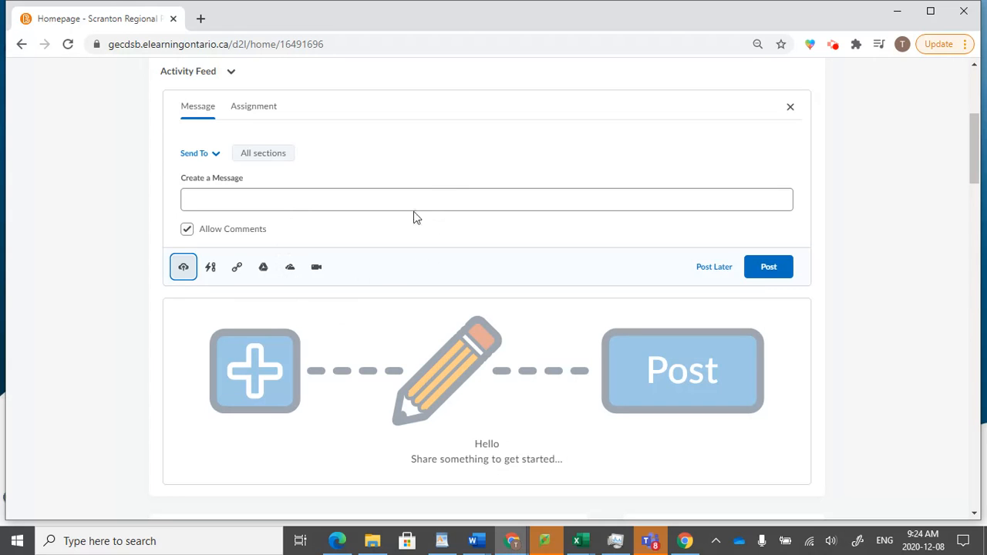
# - Attach the existing Virtual Classroom meeting "Monday Morning (1)" to the message from the course materials and check its preview
pyautogui.click(212, 270)
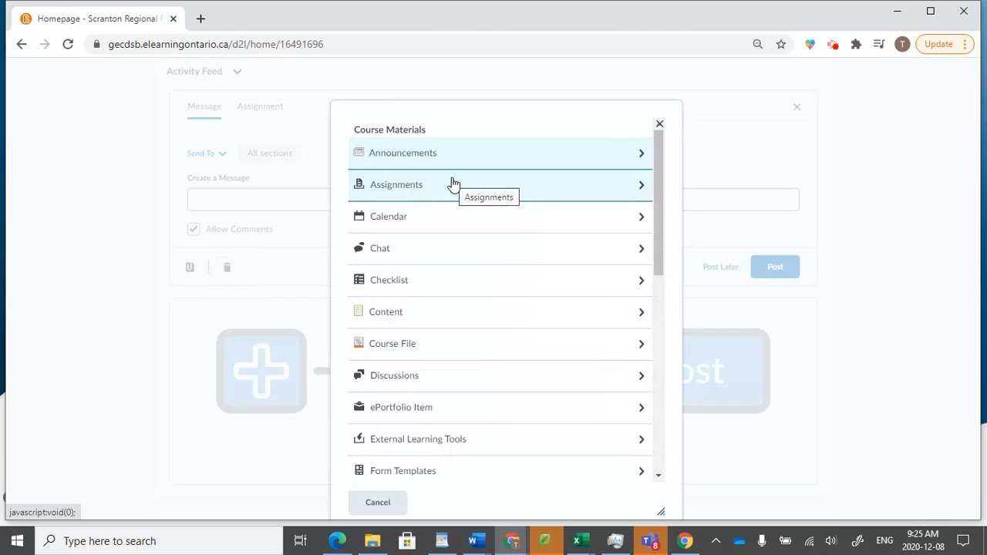
pyautogui.scroll(-5, 455, 192)
pyautogui.scroll(-2, 453, 192)
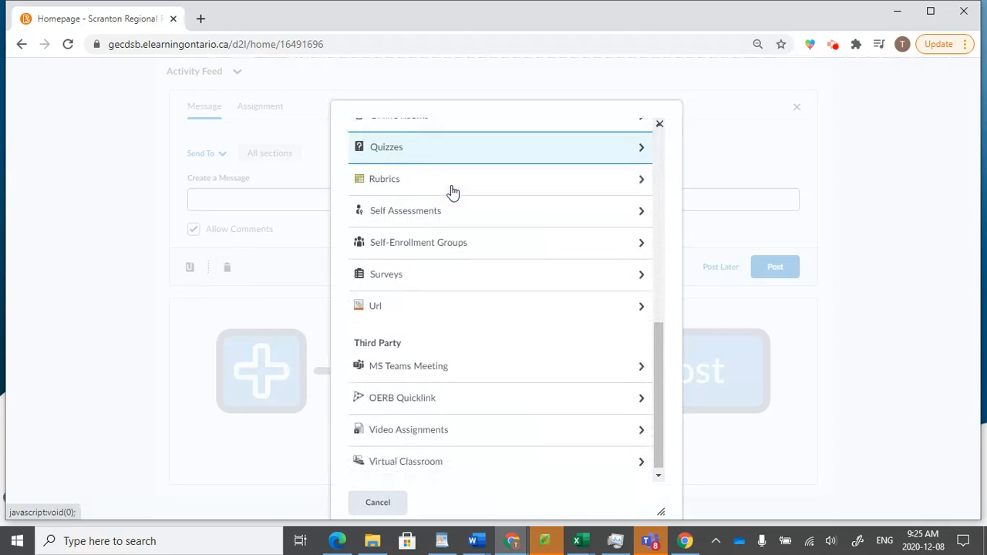
pyautogui.click(412, 453)
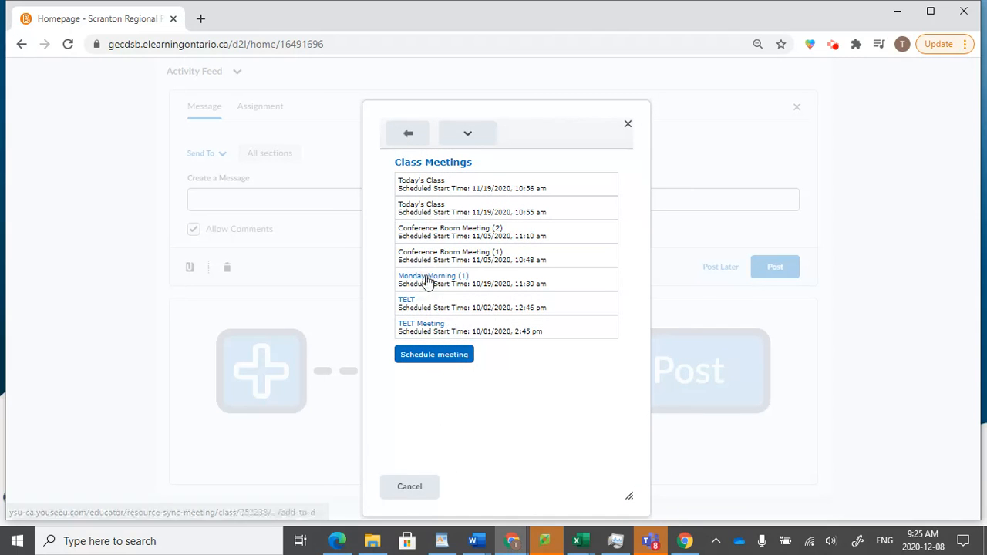
pyautogui.click(428, 277)
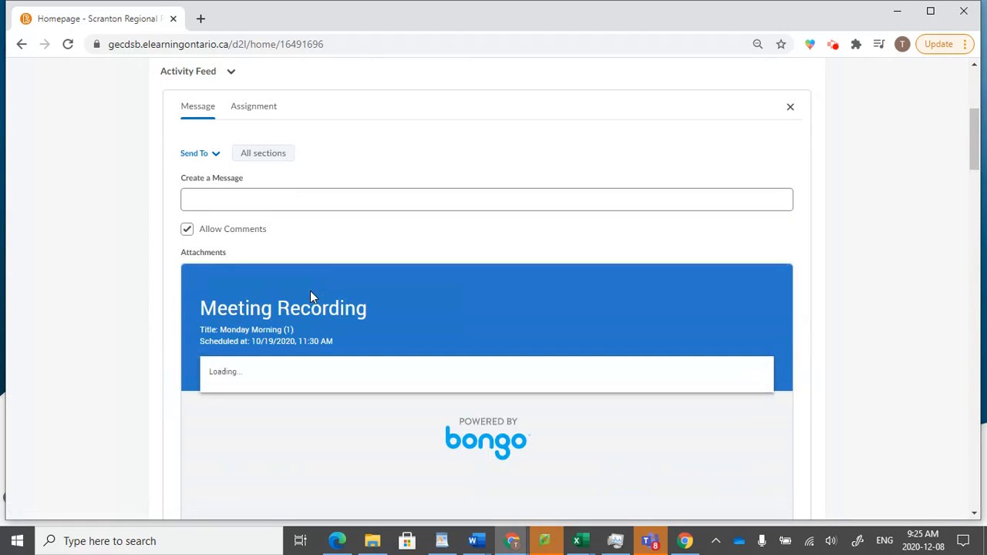
pyautogui.scroll(-2, 310, 291)
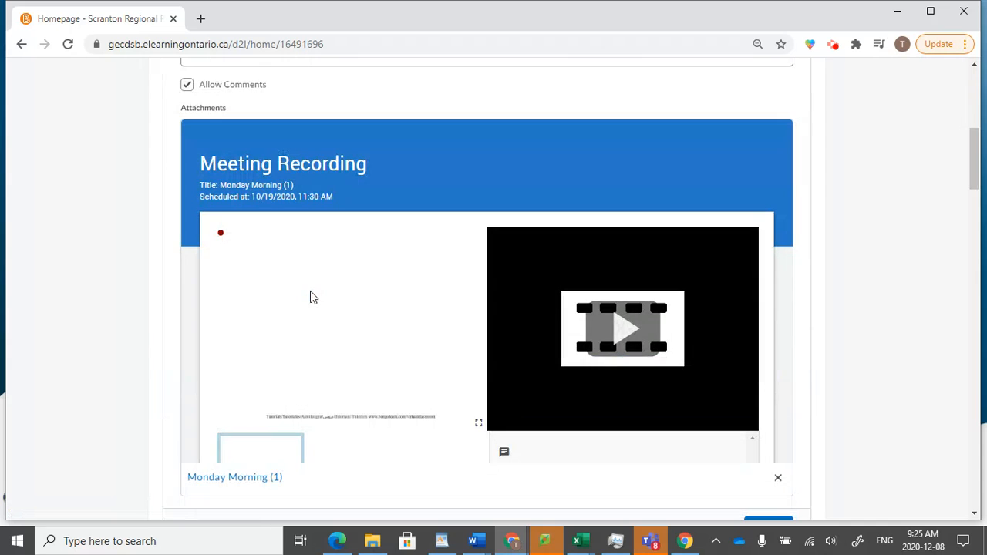
pyautogui.scroll(-2, 360, 297)
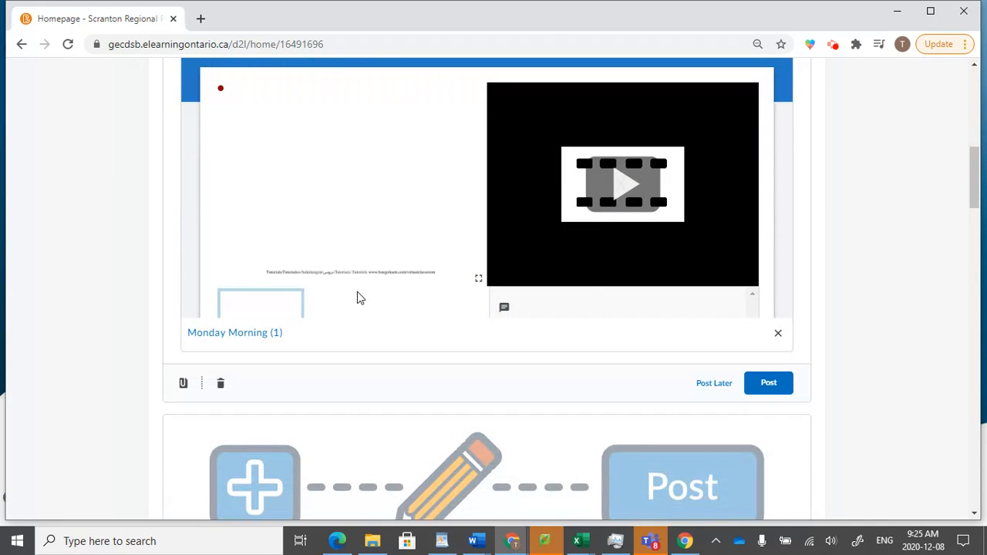
# - Review the "Monday Morning (1)" meeting recording preview and remove that attachment from the message
pyautogui.scroll(1, 627, 259)
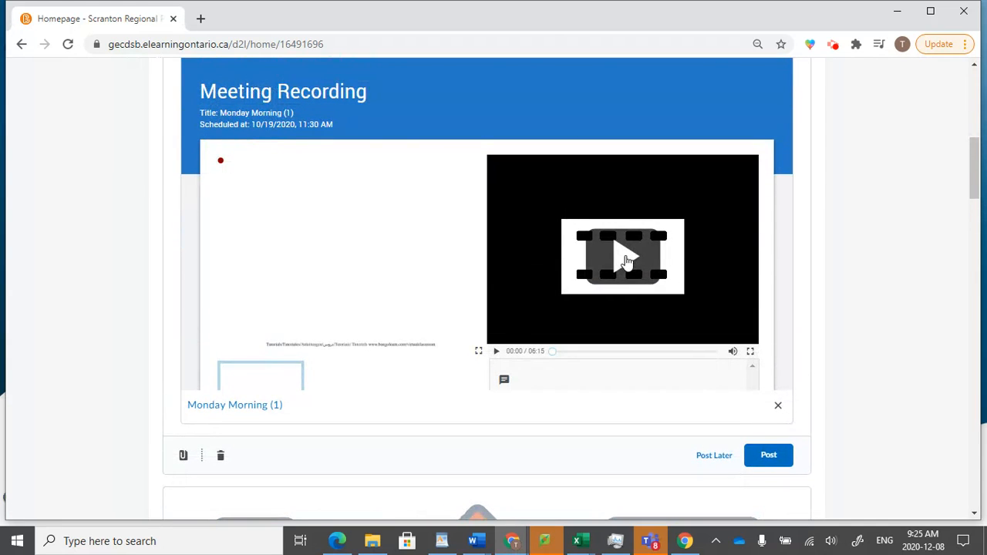
pyautogui.scroll(1, 627, 260)
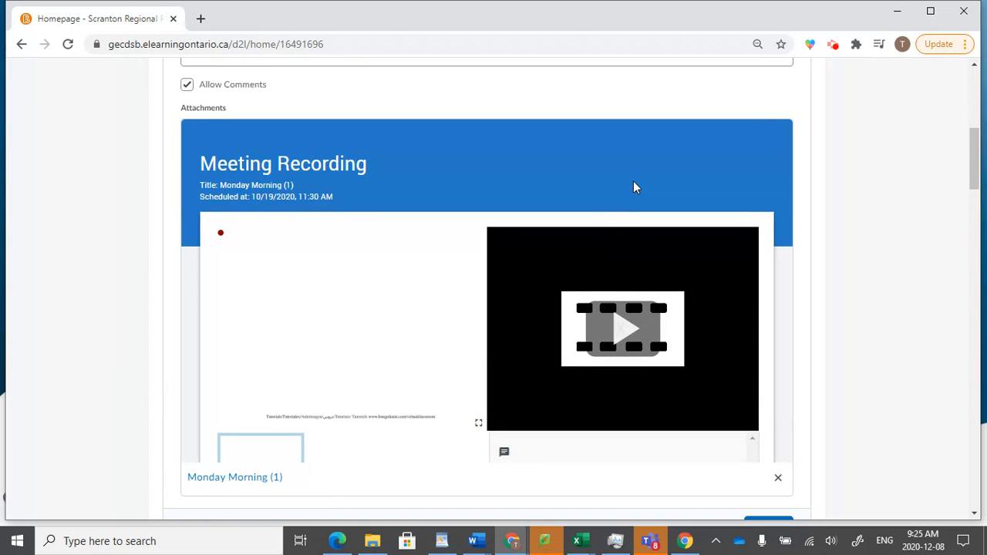
pyautogui.click(778, 482)
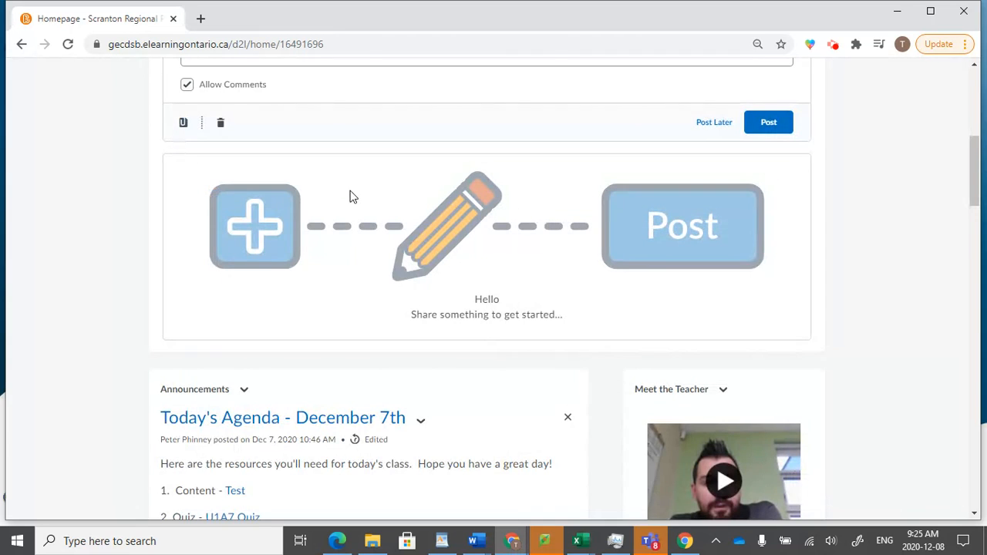
# - View the course material types that can be attached to the message and close the list without choosing one
pyautogui.click(184, 123)
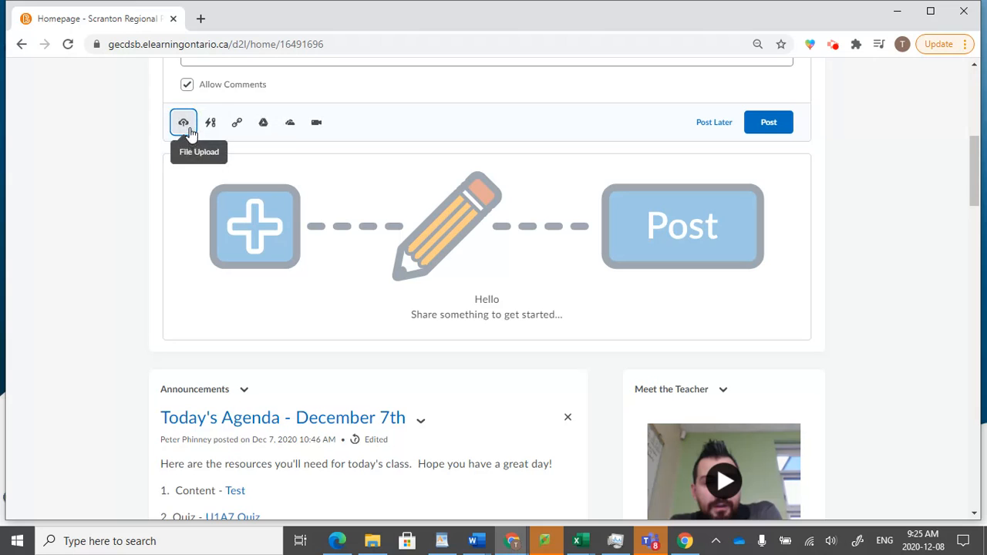
pyautogui.click(212, 124)
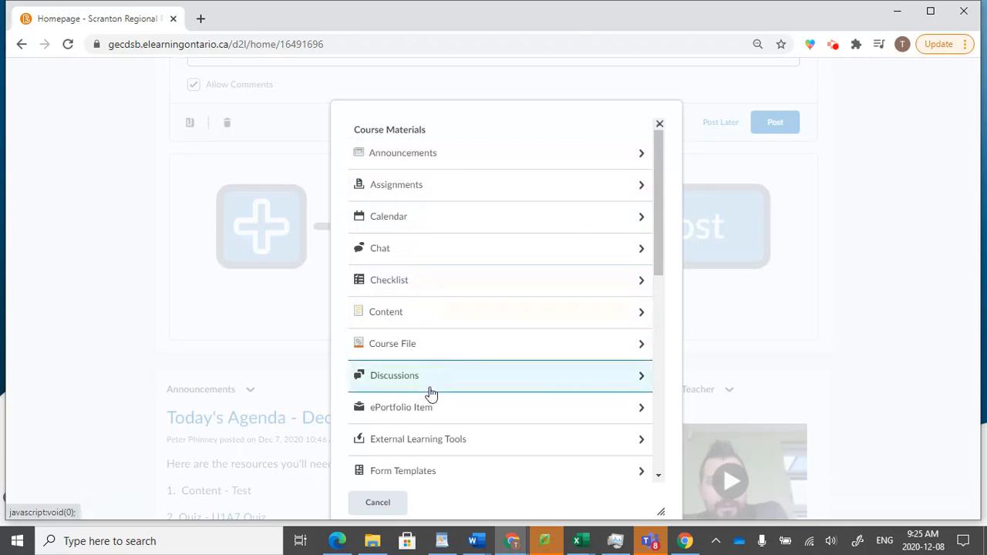
pyautogui.click(659, 123)
# - Write "Here is the content for today." as the Activity Feed message
pyautogui.scroll(3, 457, 132)
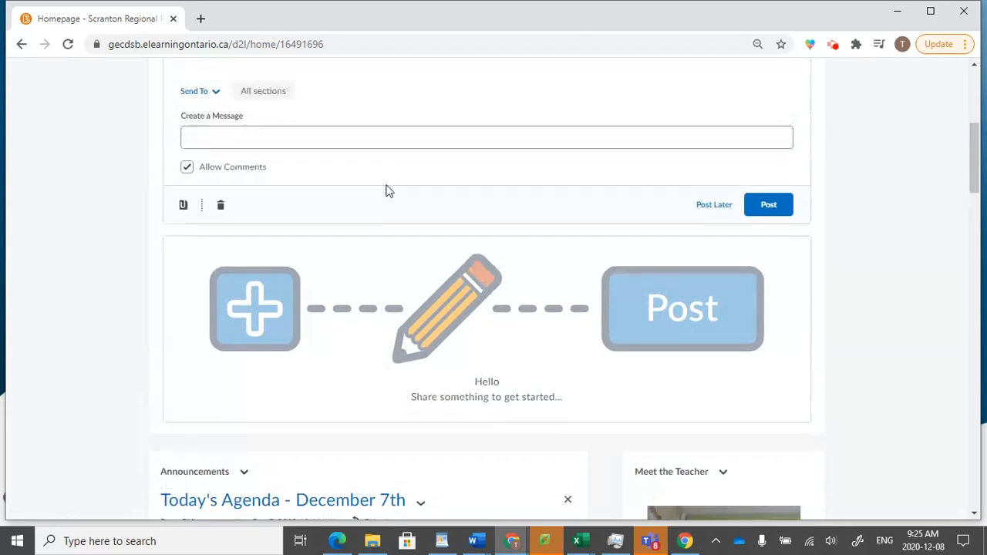
pyautogui.click(363, 201)
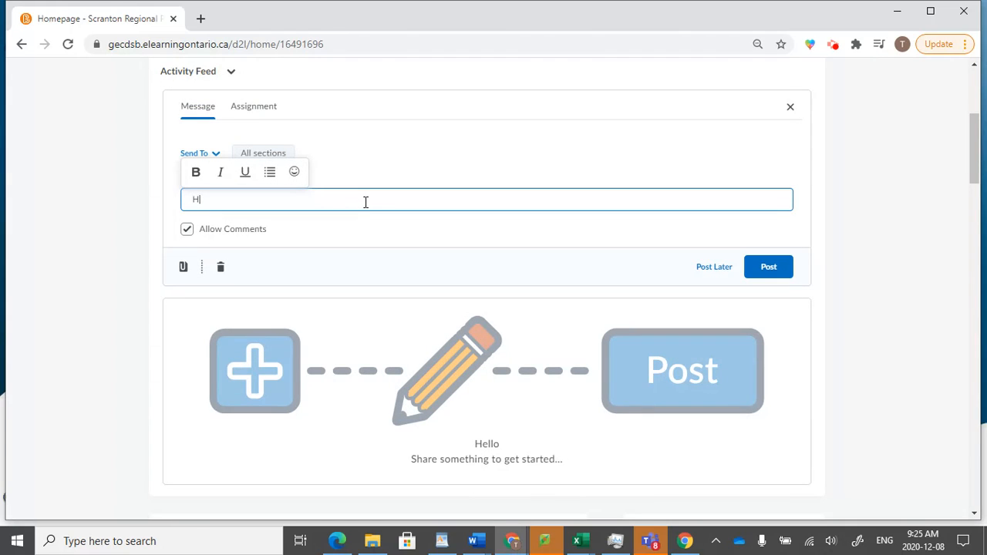
pyautogui.write('Here is the content for today.')
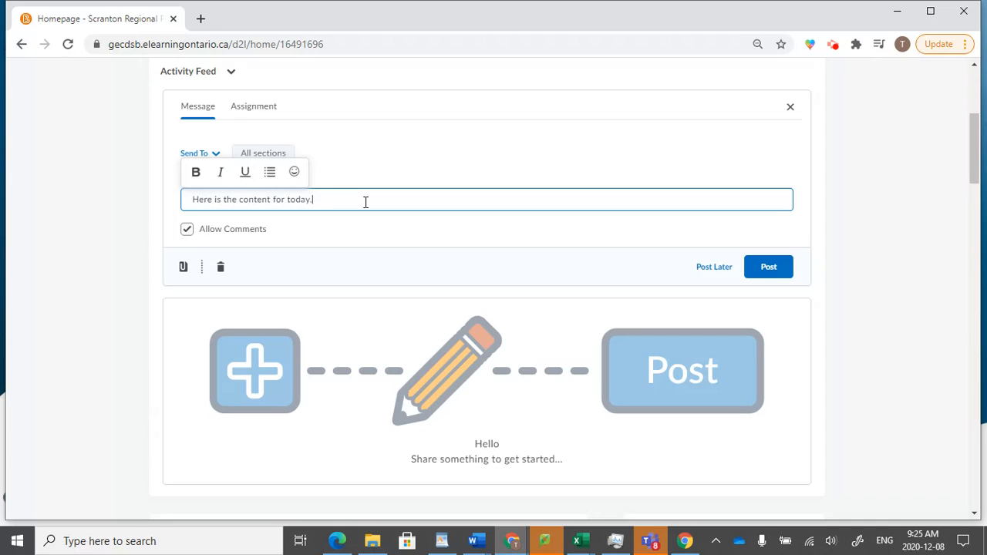
# - Attach a Content topic from Unit 3: Linear Relations in the course materials to the message and post it
pyautogui.click(183, 268)
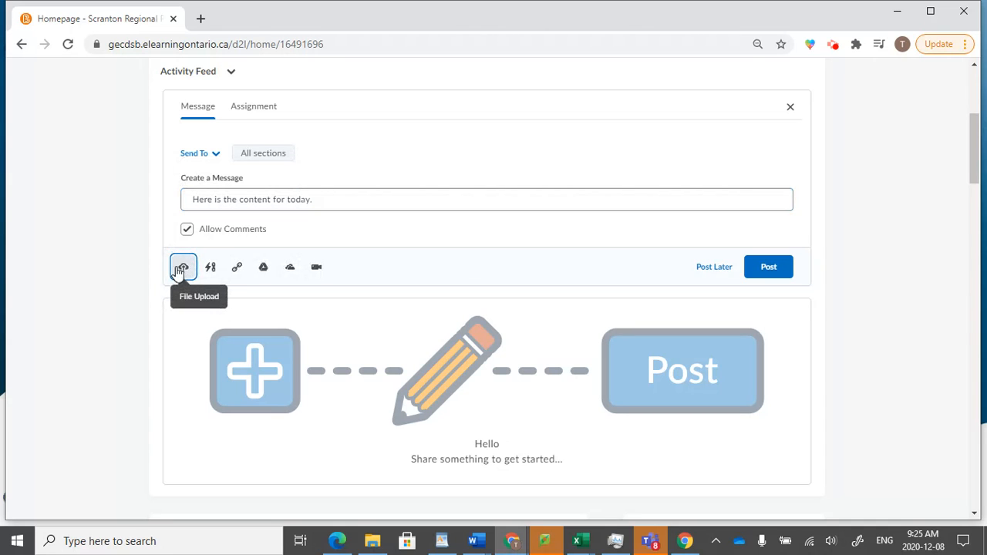
pyautogui.click(207, 265)
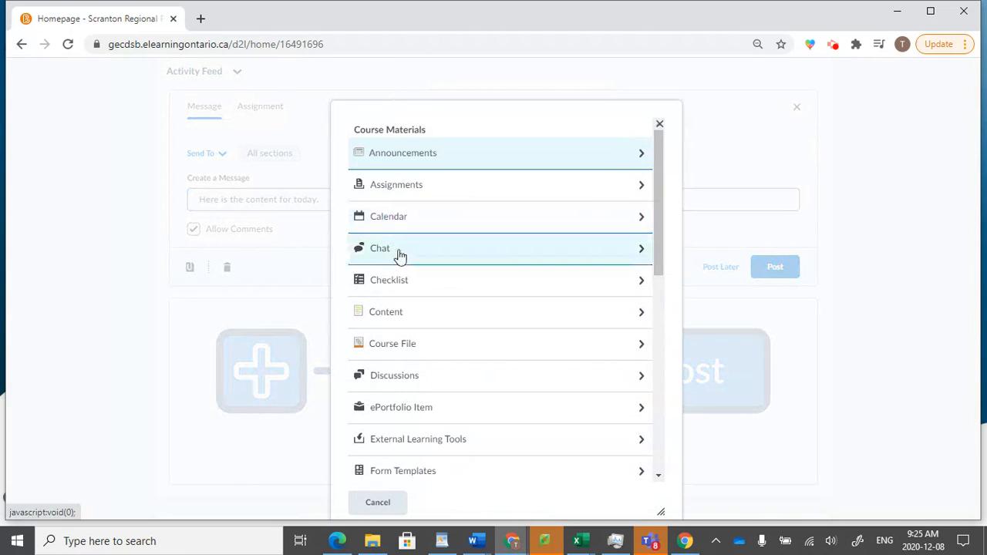
pyautogui.click(402, 313)
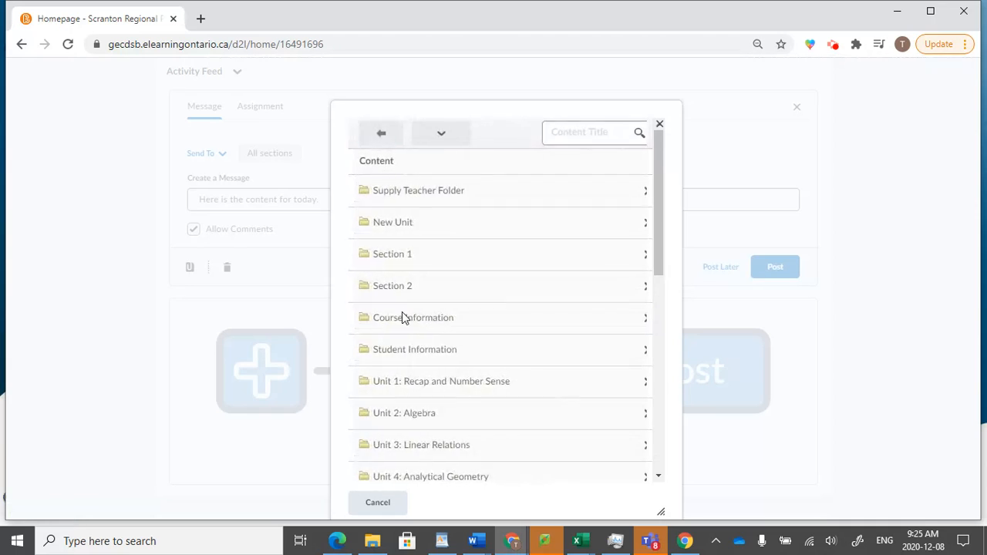
pyautogui.click(393, 263)
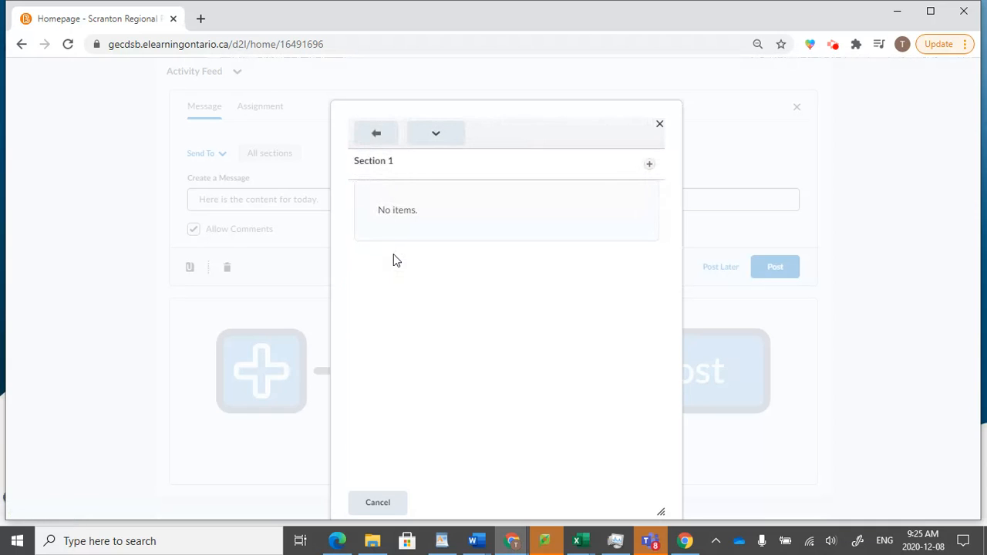
pyautogui.click(371, 145)
pyautogui.moveTo(421, 445); pyautogui.dragTo(434, 394)
pyautogui.click(456, 441)
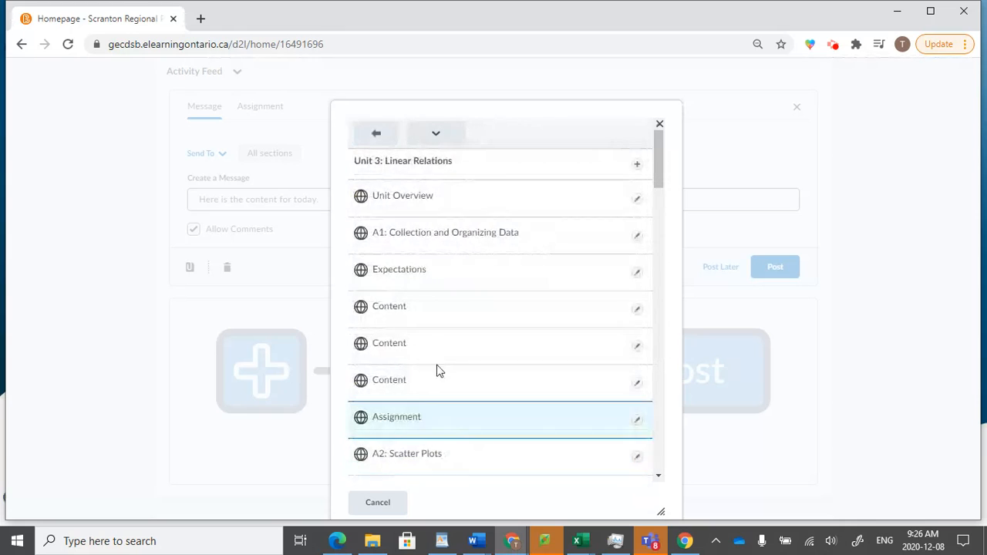
pyautogui.click(408, 316)
pyautogui.click(766, 353)
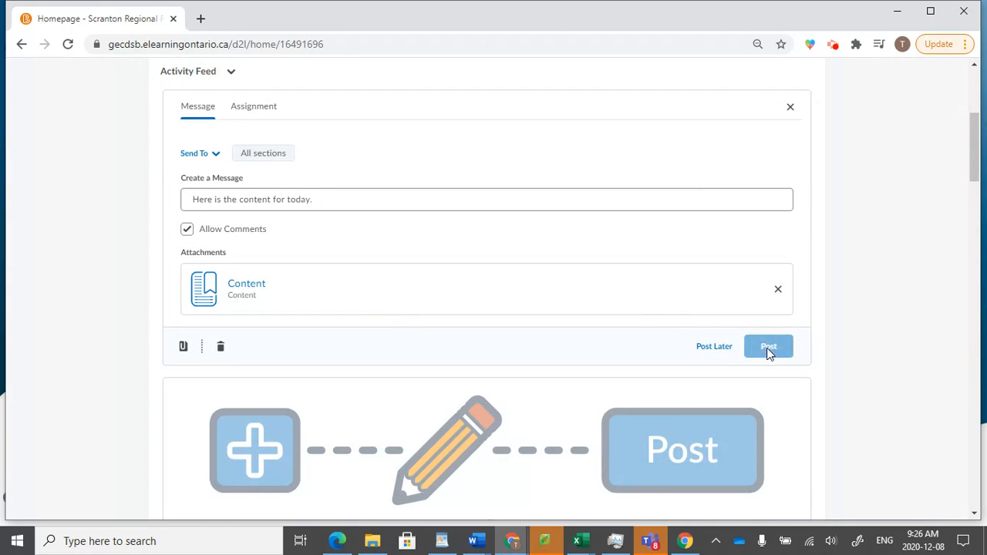